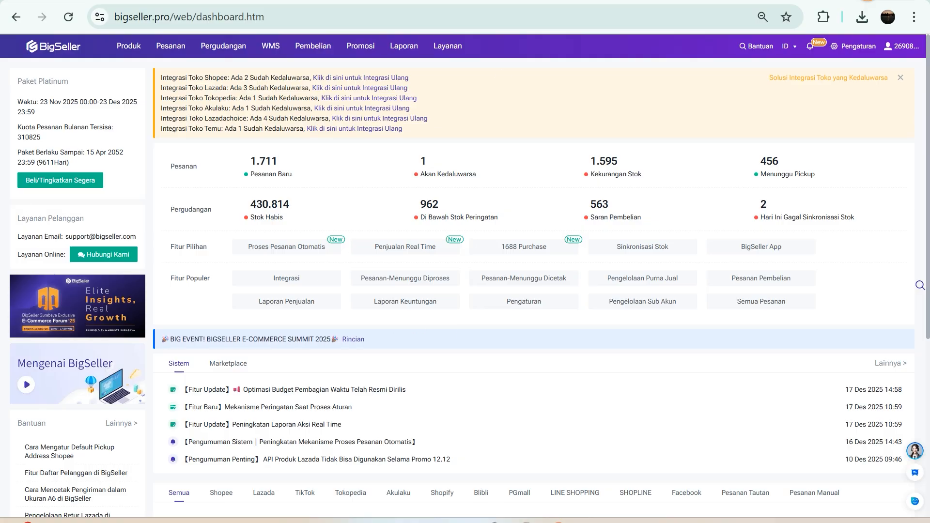
Step: Open the Budget Pembagian Waktu page of the ad management features
mouse_move(361, 45)
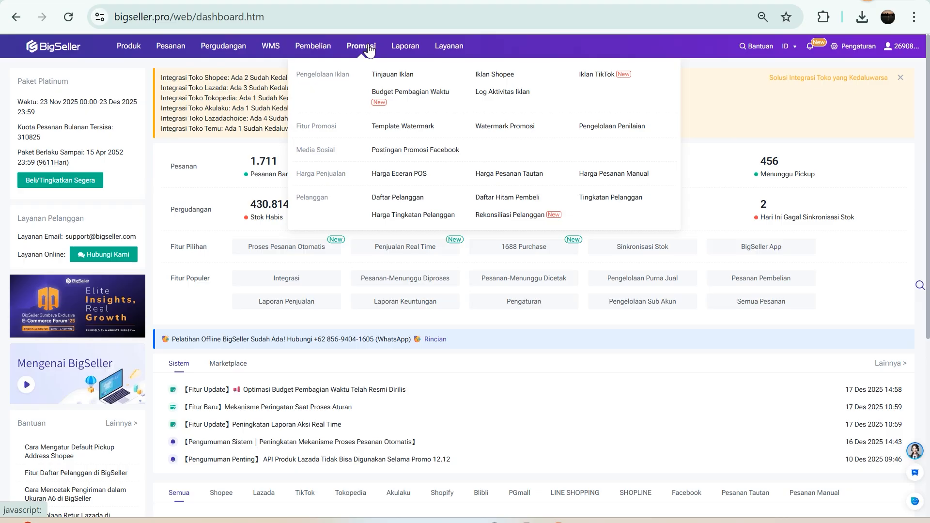
click(405, 101)
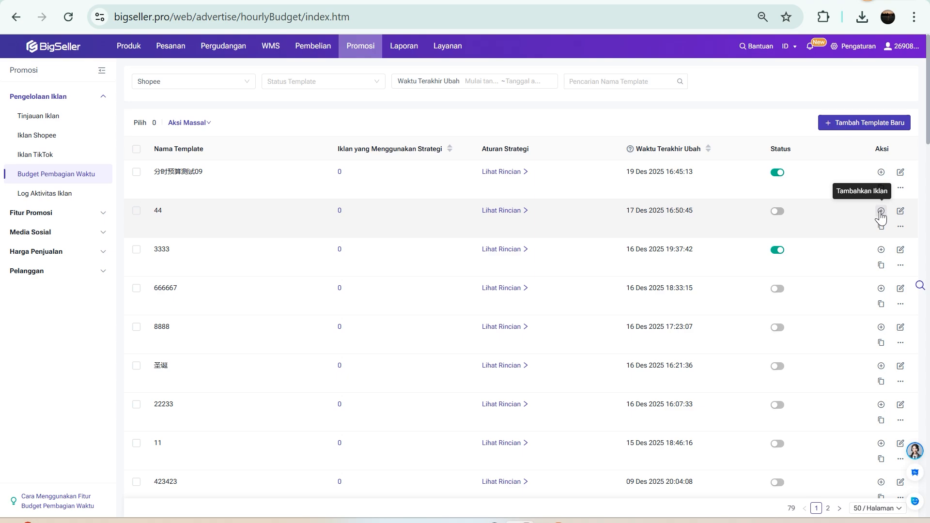
Step: View the ad-adding dialog of template 44 and the strategy settings of template 3333, closing both without changes
click(881, 216)
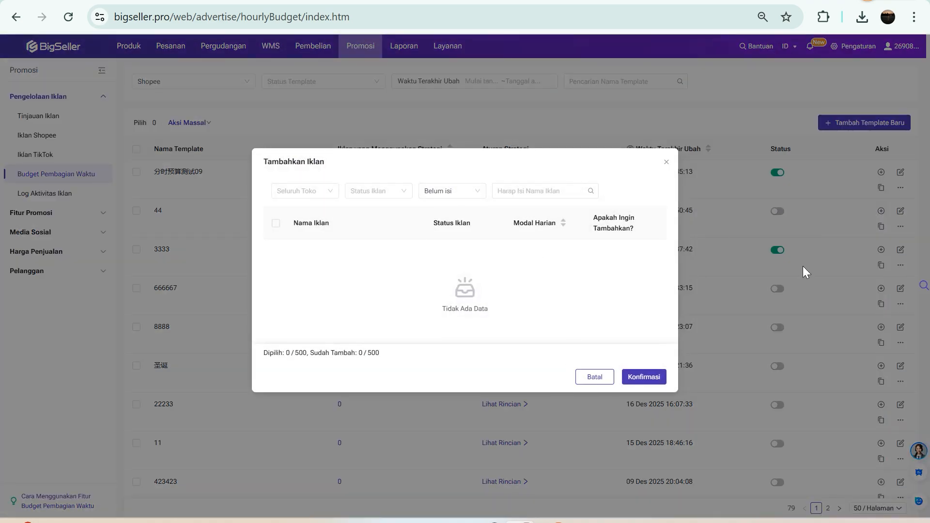
click(805, 271)
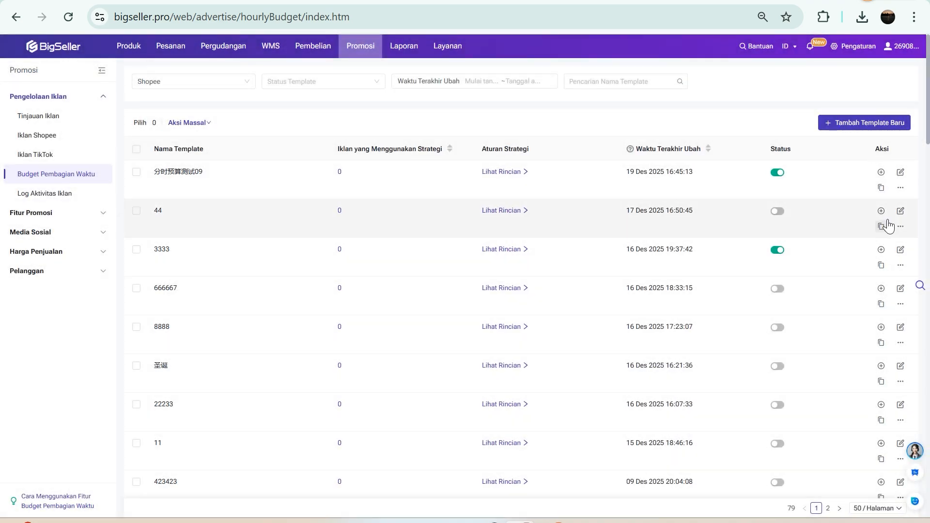
click(900, 249)
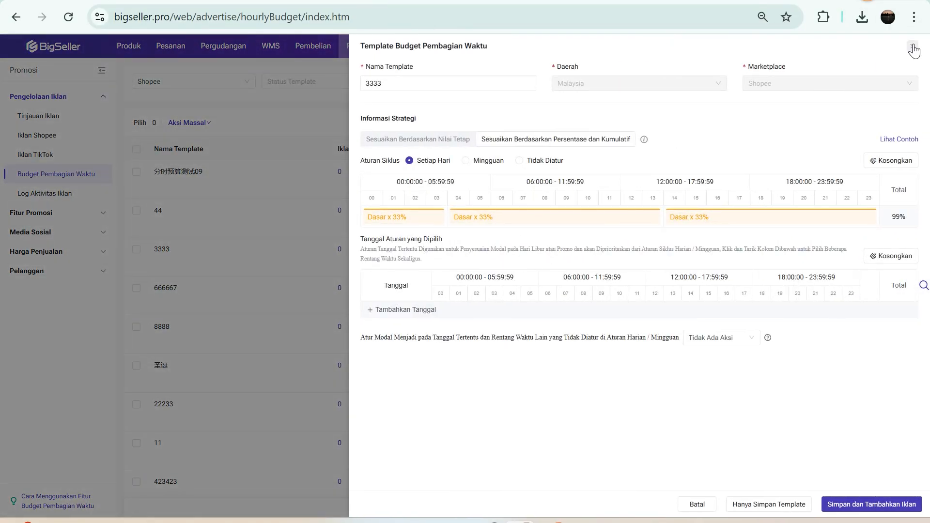
click(913, 47)
Step: Start a new Budget Pembagian Waktu template and look over the time ranges of its daily cycle rules
click(872, 124)
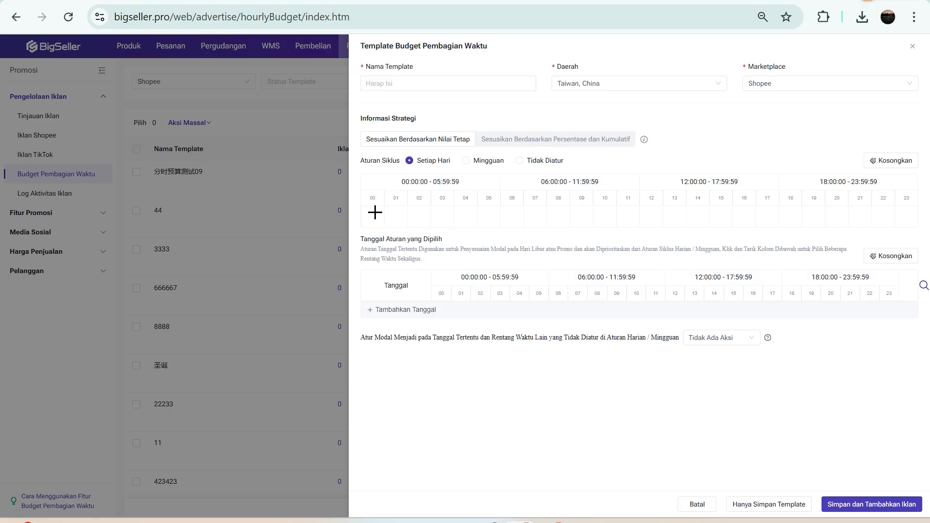
drag(400, 181, 491, 189)
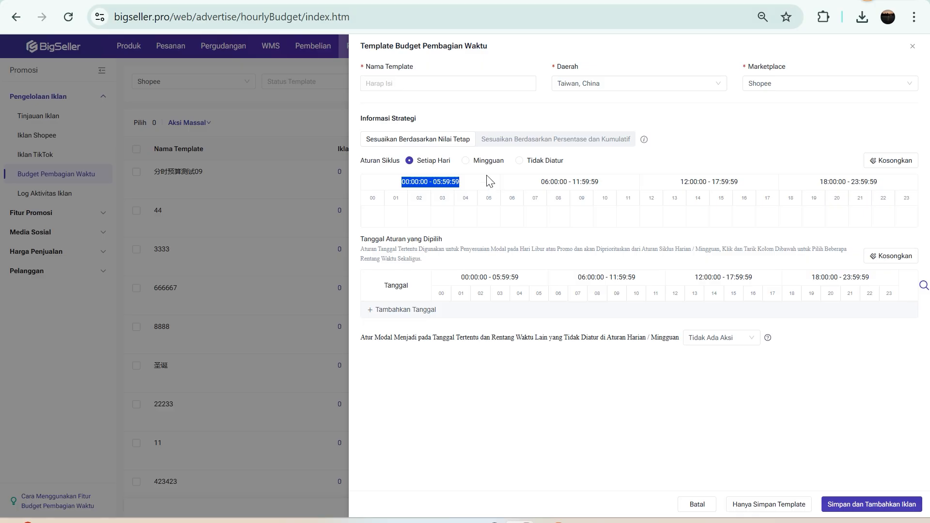
drag(393, 184, 473, 185)
click(397, 182)
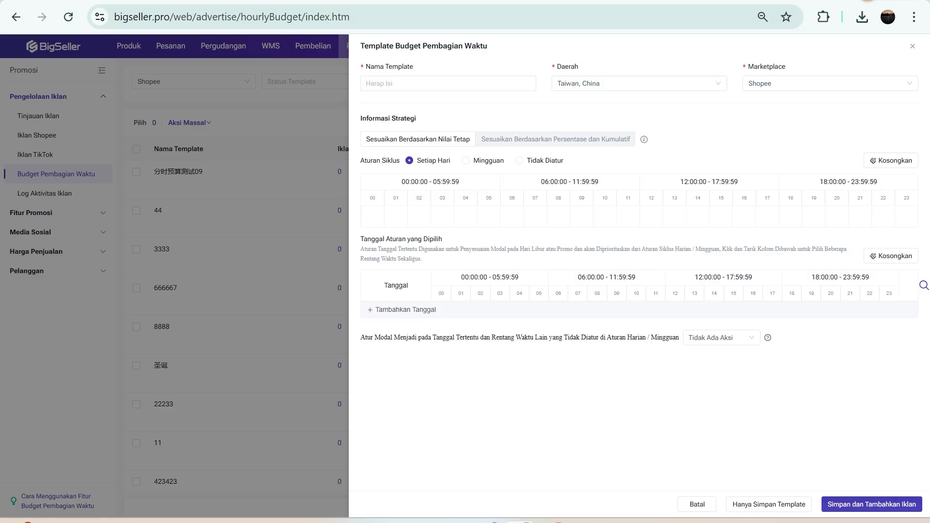
drag(856, 182, 879, 185)
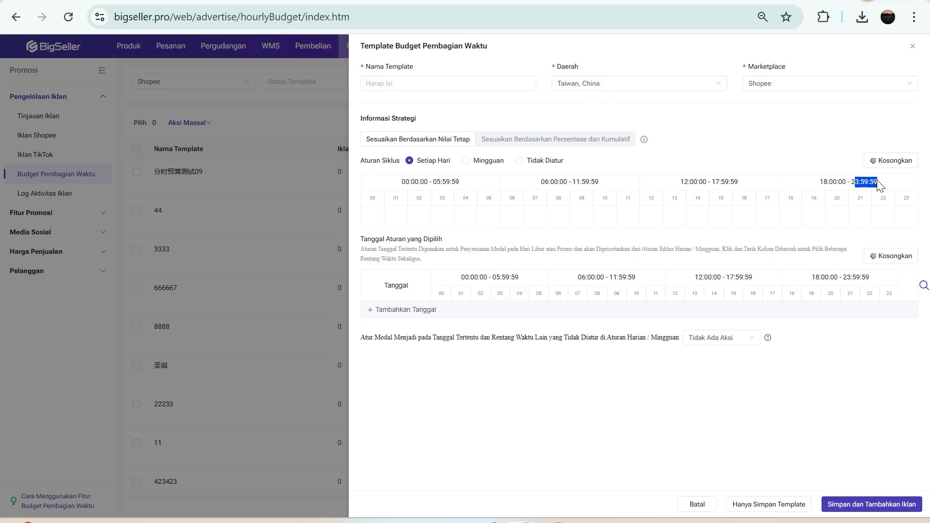
Step: Check the rule settings of the single-hour slots 00, 01 and 02 in the daily cycle without saving any rule
click(372, 219)
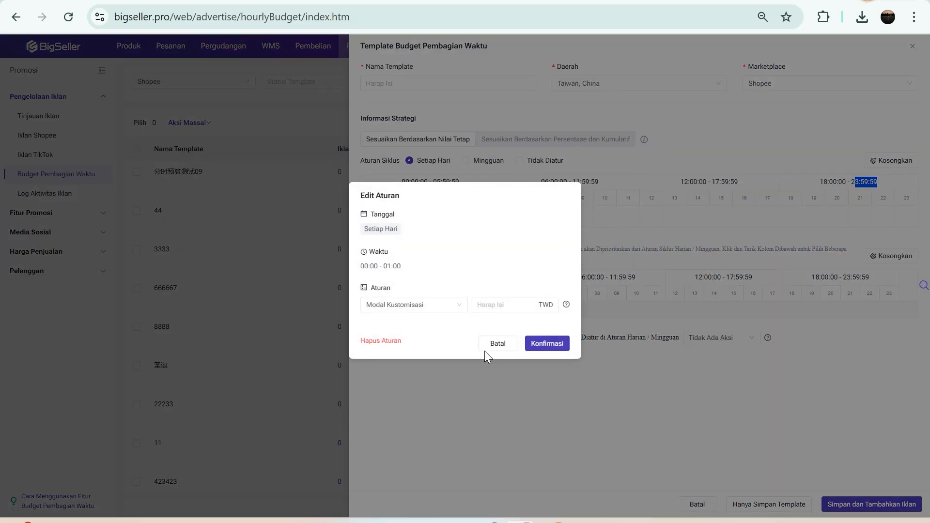
click(498, 343)
click(396, 218)
click(490, 345)
click(420, 218)
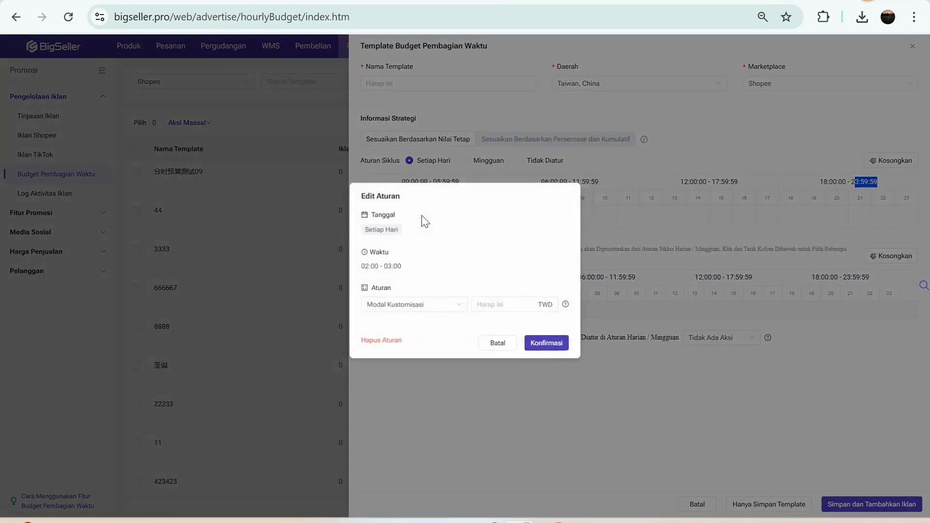
click(483, 343)
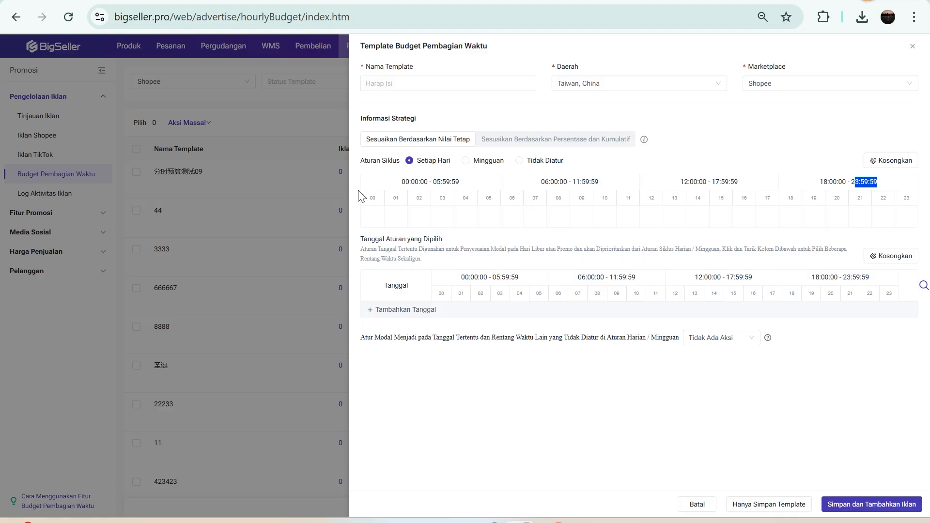
click(370, 218)
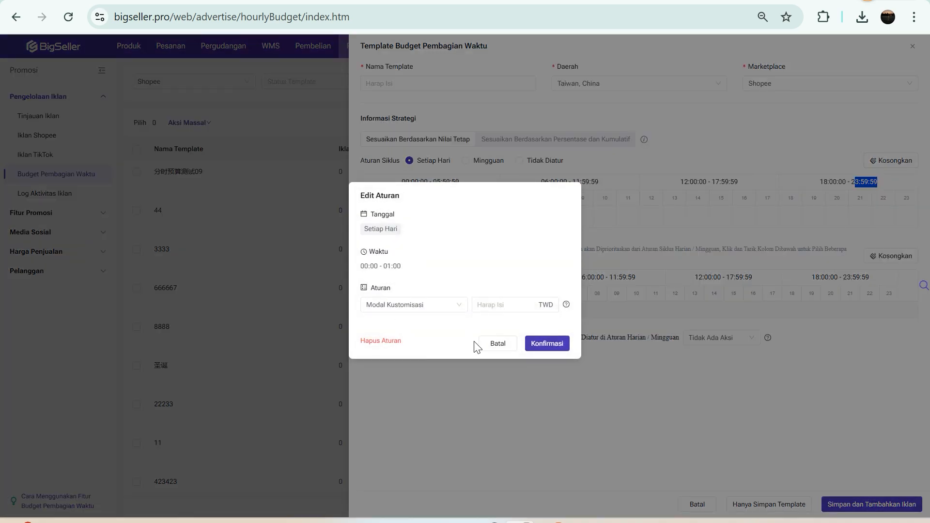
click(494, 344)
click(370, 224)
click(498, 343)
Step: Examine the time range covered by the rule of the first hourly slot, 00:00 - 01:00, and close it unsaved
drag(431, 184, 472, 186)
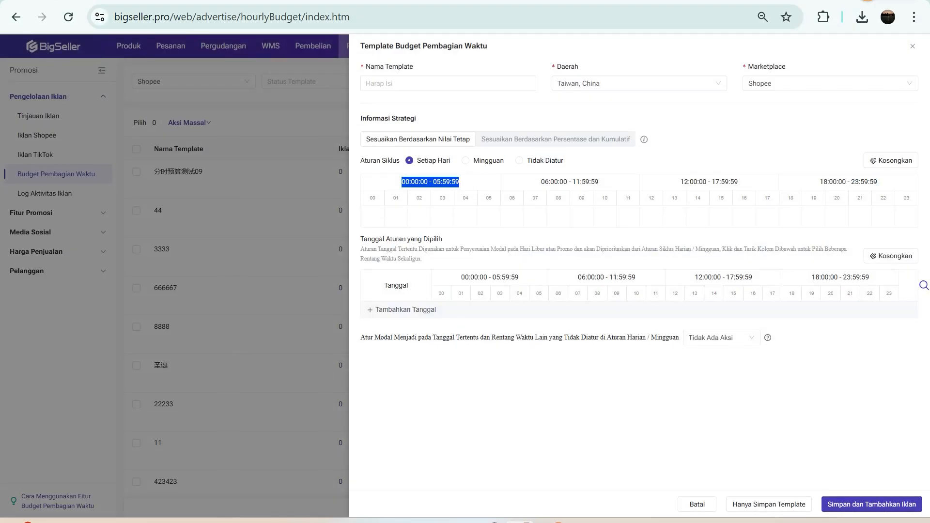
click(370, 210)
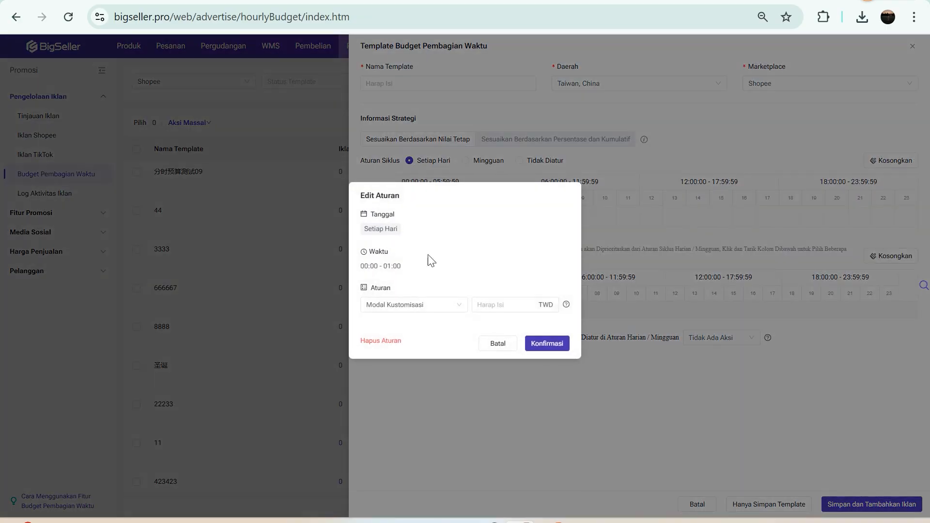
drag(360, 266, 415, 269)
click(398, 276)
double_click(380, 266)
click(422, 279)
drag(360, 266, 382, 266)
click(443, 264)
triple_click(387, 266)
click(498, 345)
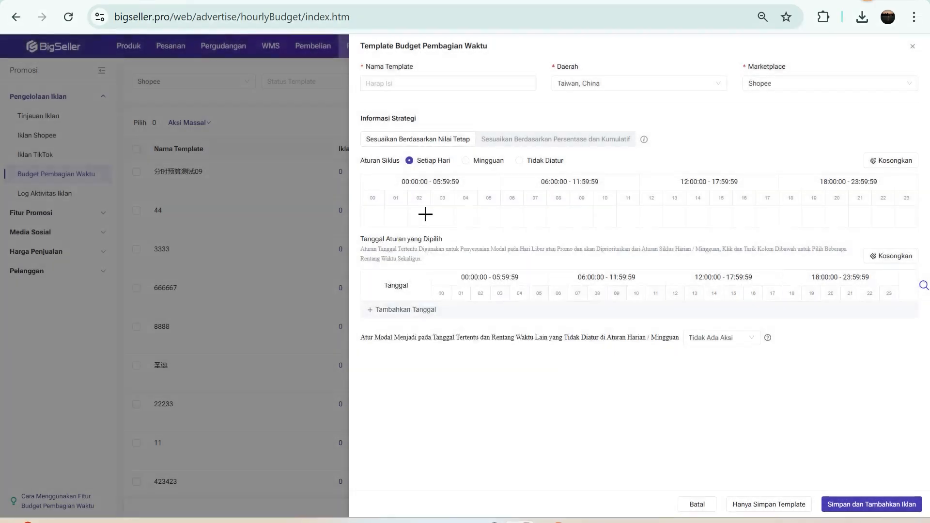
Step: Review the rule types offered for a single-hour slot in the daily cycle, leaving the rule unsaved
click(394, 216)
click(499, 344)
click(373, 218)
click(436, 310)
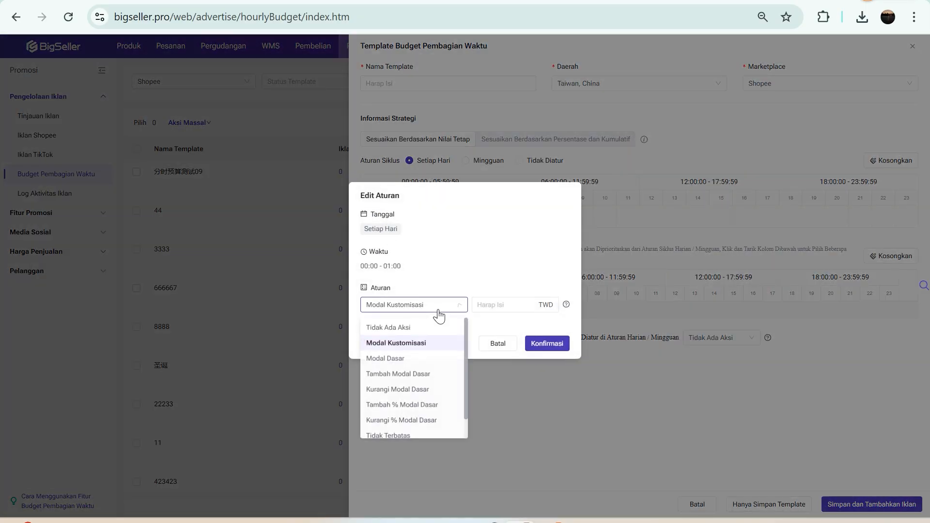
click(498, 344)
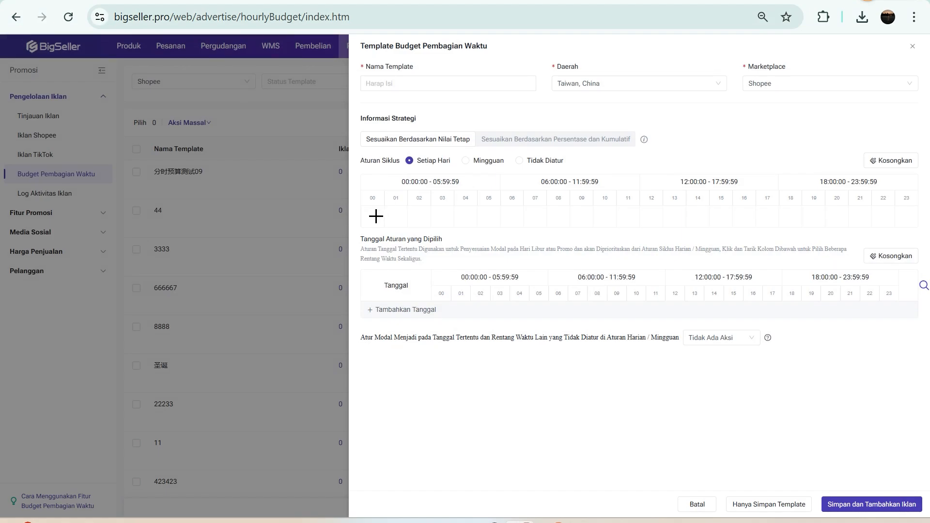
Step: Add a daily rule for 00:00 - 06:00 with Modal Kustomisasi of 15000 TWD
drag(376, 216, 501, 214)
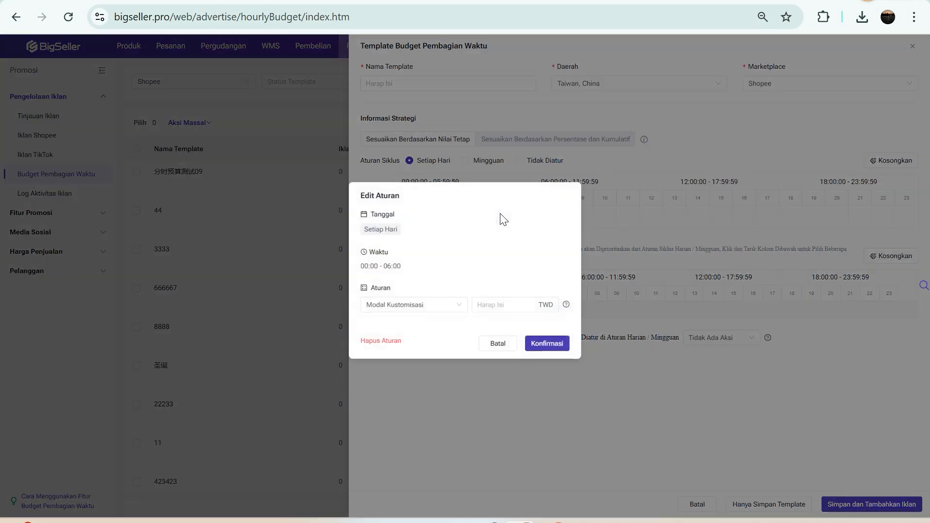
click(423, 309)
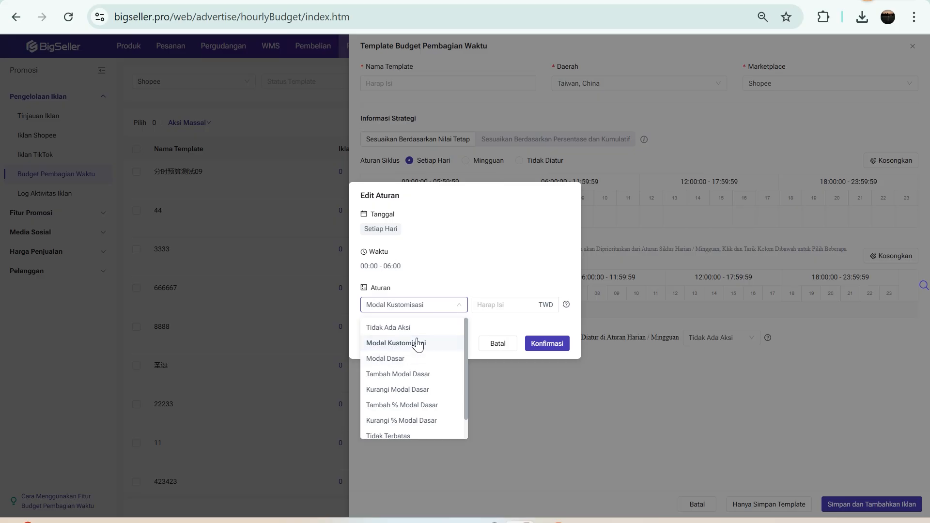
click(418, 344)
text(1)
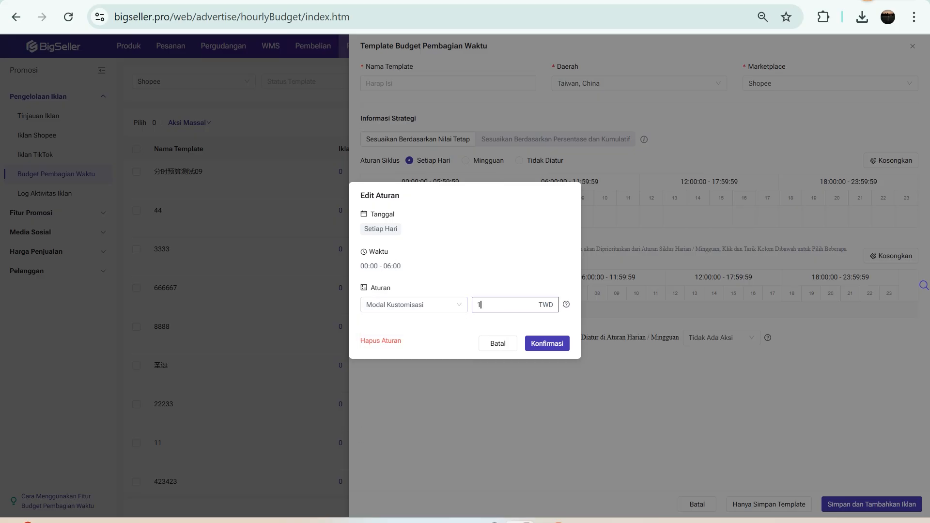
text(5000)
click(543, 345)
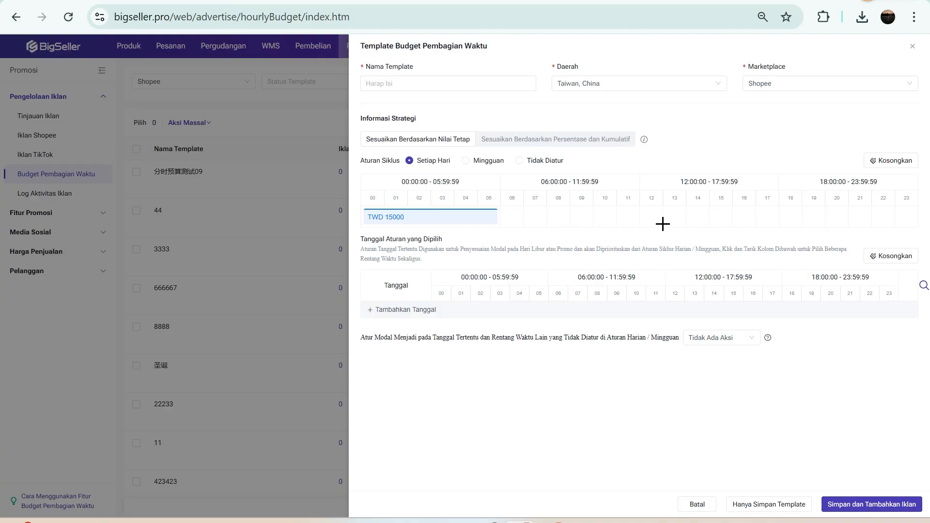
Step: Add a daily rule for 12:00 - 18:00 with Modal Kustomisasi of 15000 TWD
drag(655, 215, 771, 216)
click(489, 305)
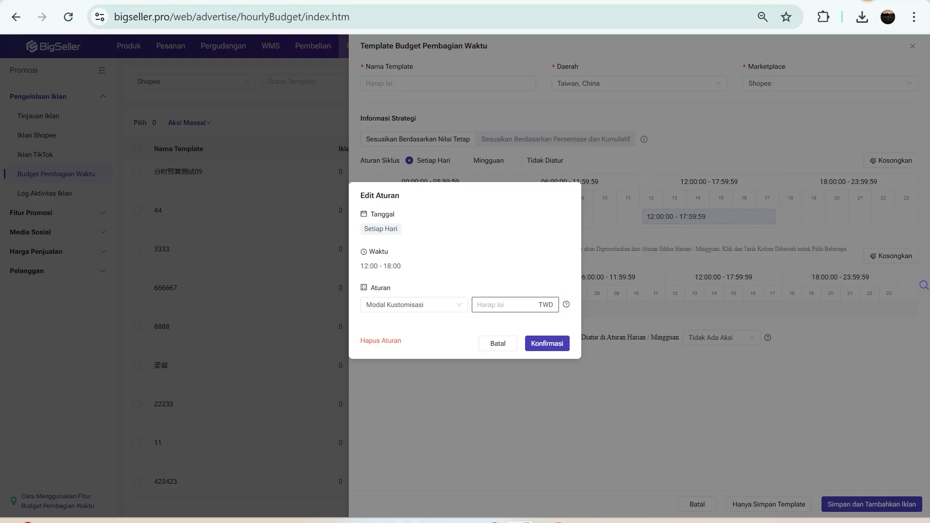
text(15000)
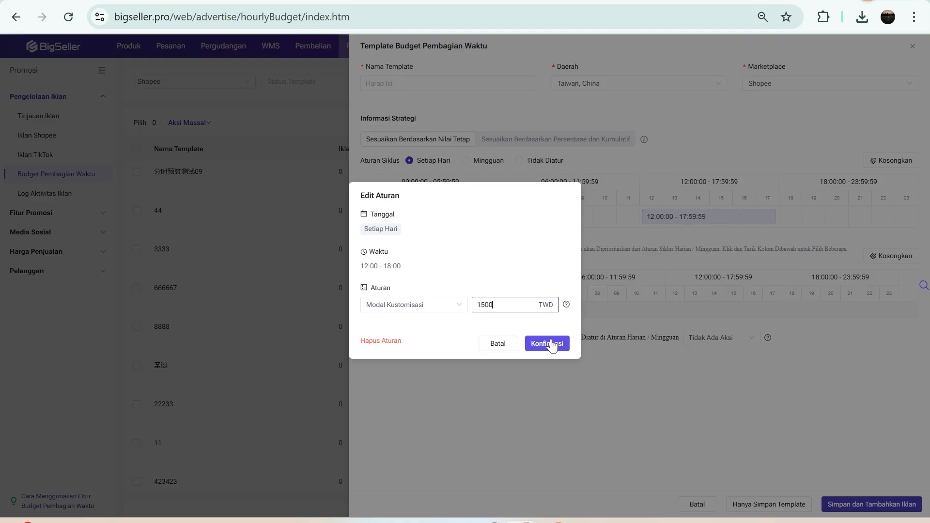
click(550, 344)
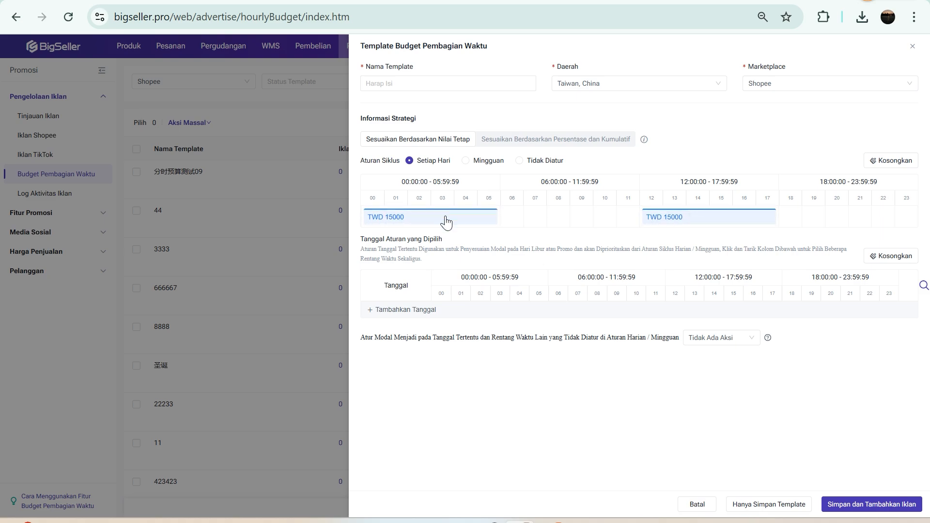
Step: Set the template's region to Indonesia, keeping Shopee as the marketplace
click(615, 87)
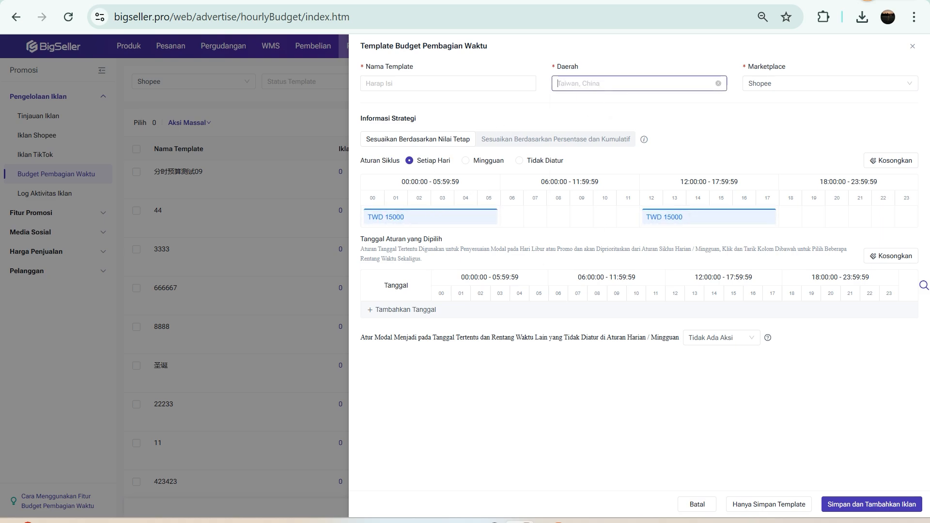
click(563, 101)
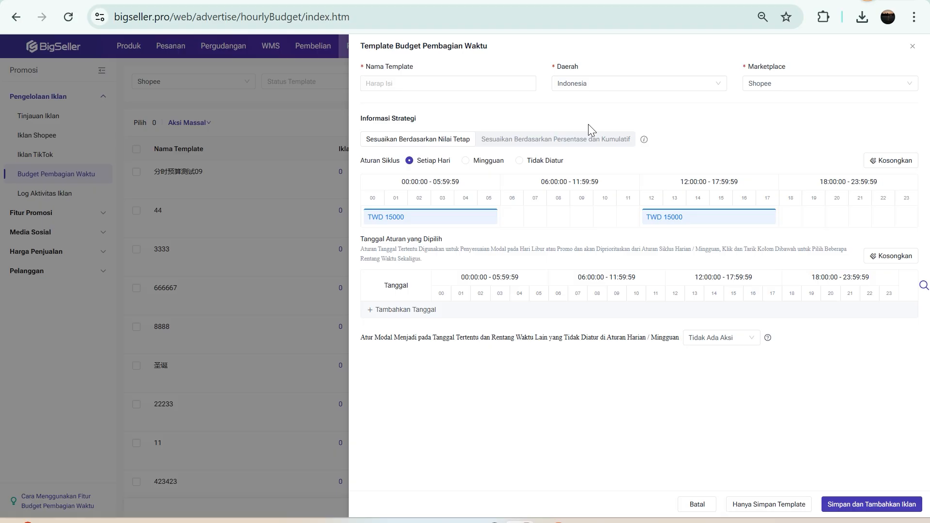
click(590, 89)
key(Tab)
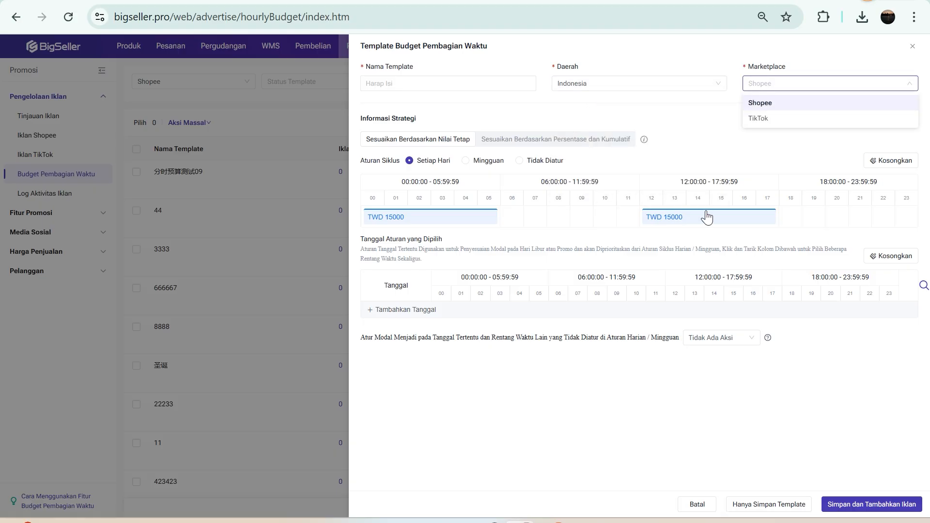
Step: Delete the two TWD rules for 12:00 - 18:00 and 00:00 - 06:00 from the daily cycle
click(708, 217)
click(375, 342)
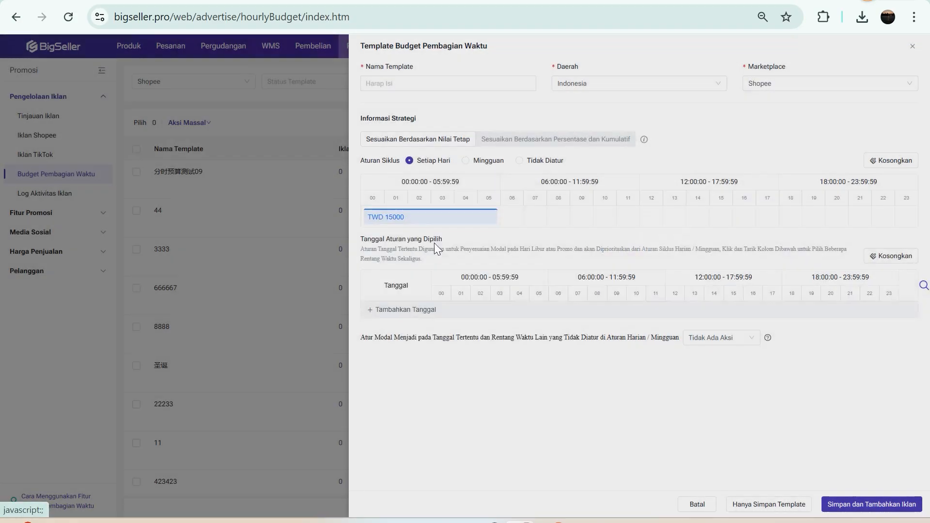
click(393, 218)
click(388, 342)
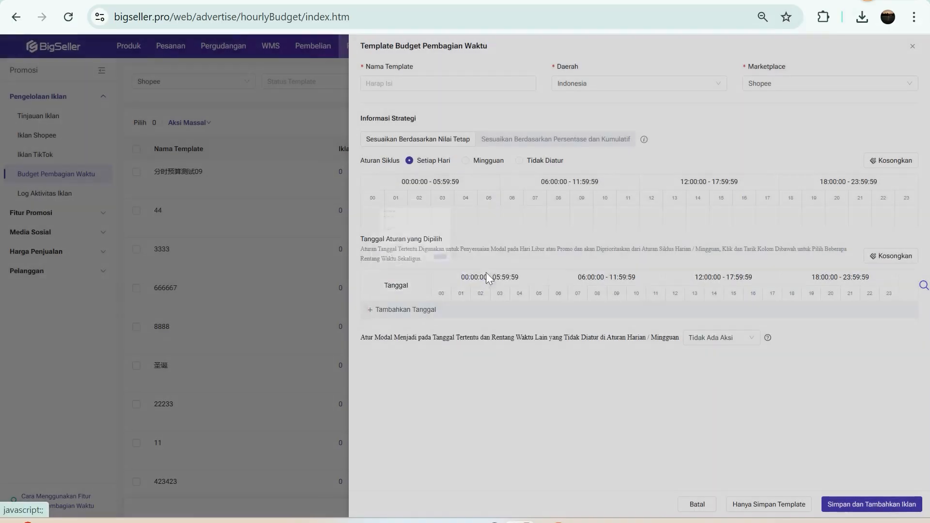
Step: Add a daily rule for 00:00 - 06:00 with Modal Kustomisasi of 15000 IDR
drag(376, 215, 495, 216)
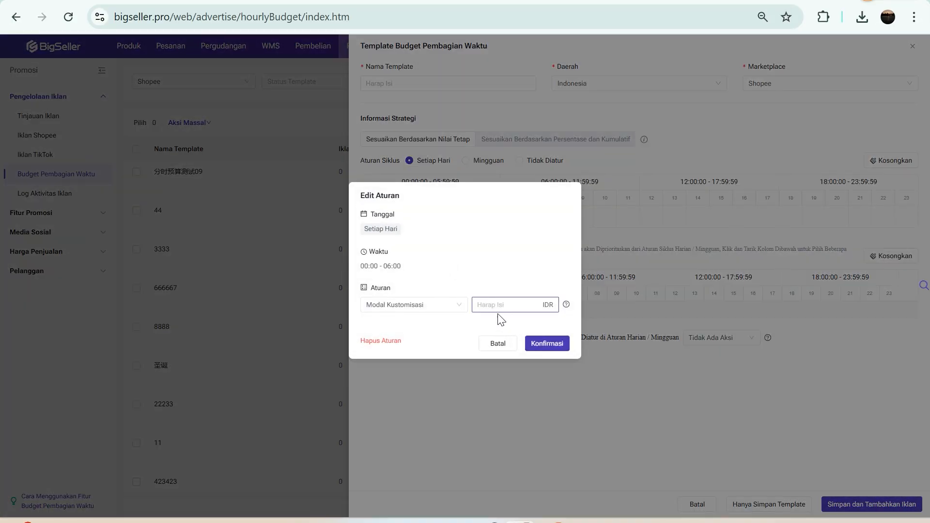
click(498, 308)
text(15000)
click(552, 343)
Step: Add a daily rule for 12:00 - 18:00 with Modal Kustomisasi of 15000 IDR
drag(646, 212, 771, 216)
click(497, 342)
click(504, 305)
text(1)
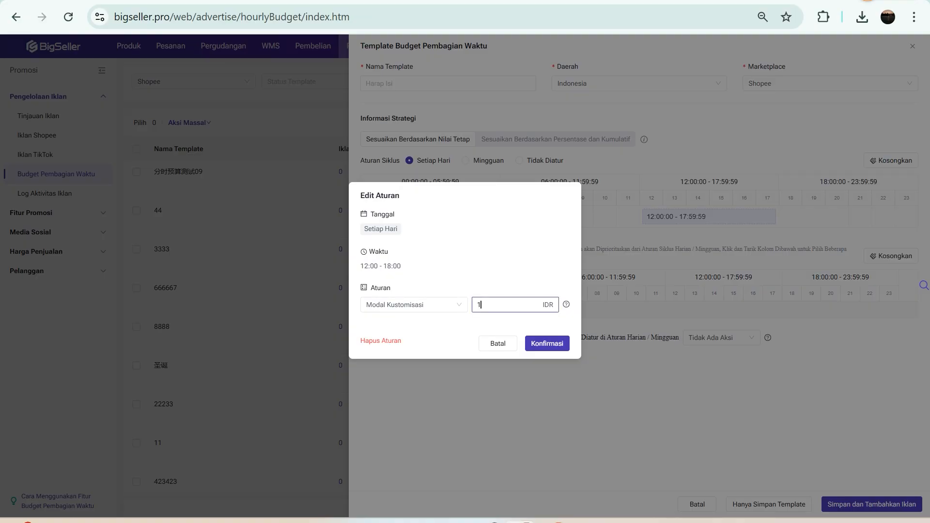
text(5000)
click(591, 325)
click(558, 348)
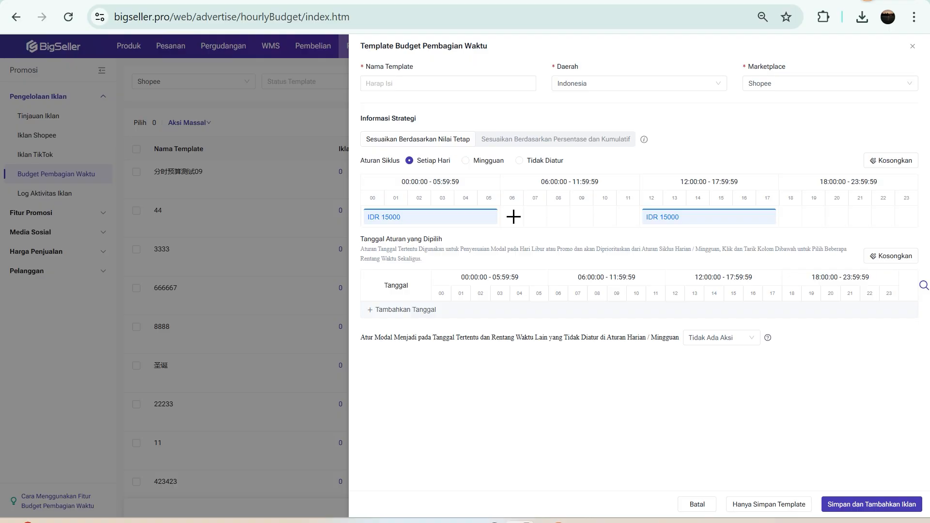
Step: Add a daily rule for 06:00 - 12:00 that pauses the ads with Jeda Iklan
drag(511, 217, 627, 222)
click(429, 307)
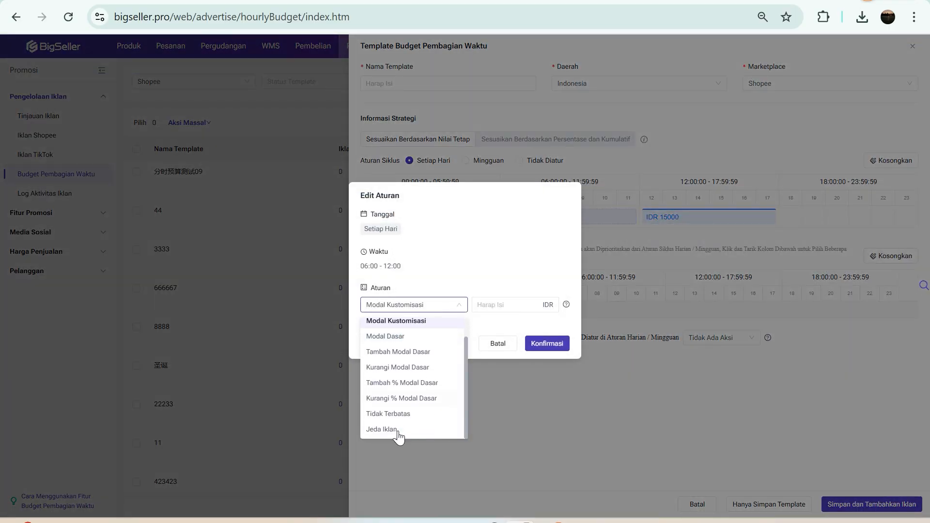
click(398, 433)
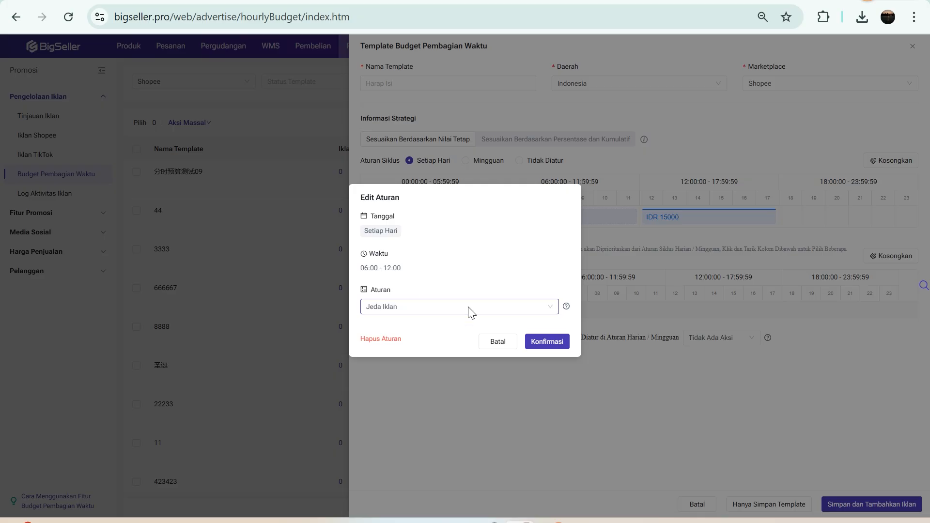
click(546, 342)
Step: Add a daily rule for 18:00 - 24:00 with the Jeda Iklan option
drag(800, 218, 914, 225)
click(387, 306)
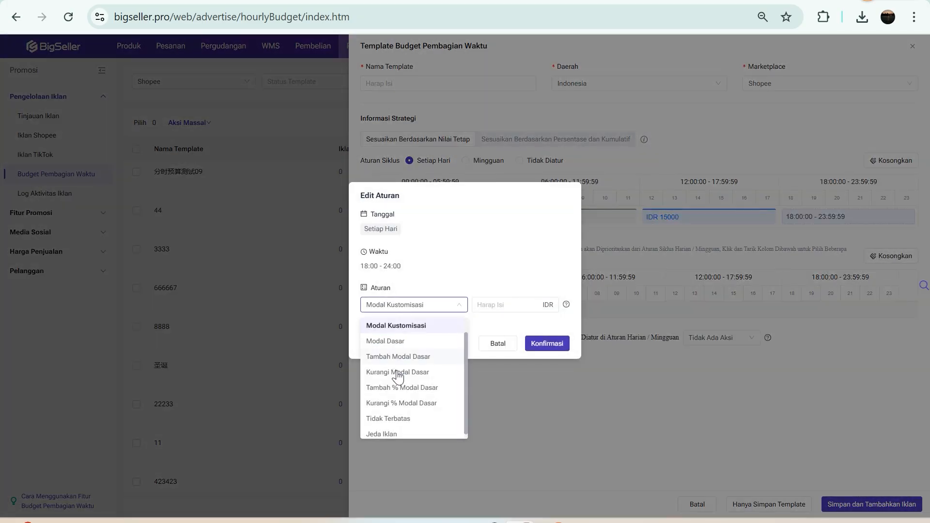
click(381, 434)
click(549, 343)
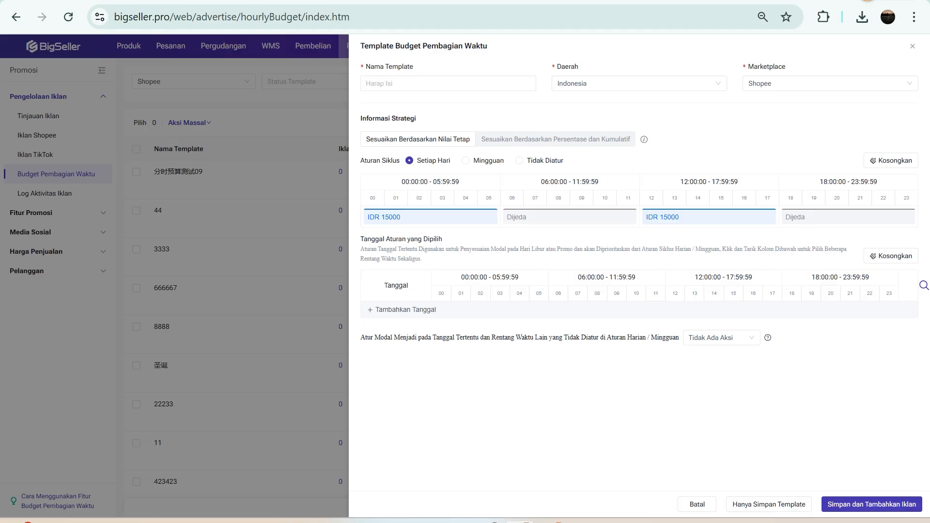
drag(393, 46, 504, 47)
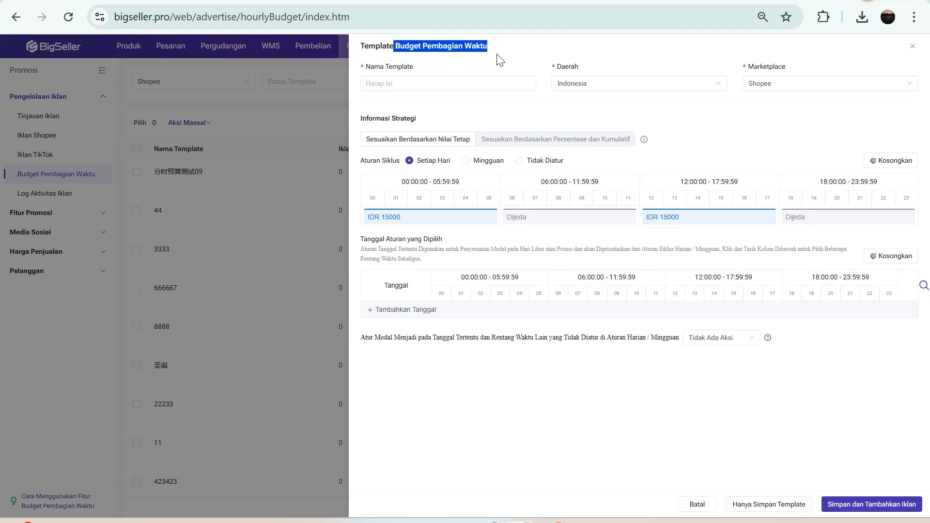
click(501, 60)
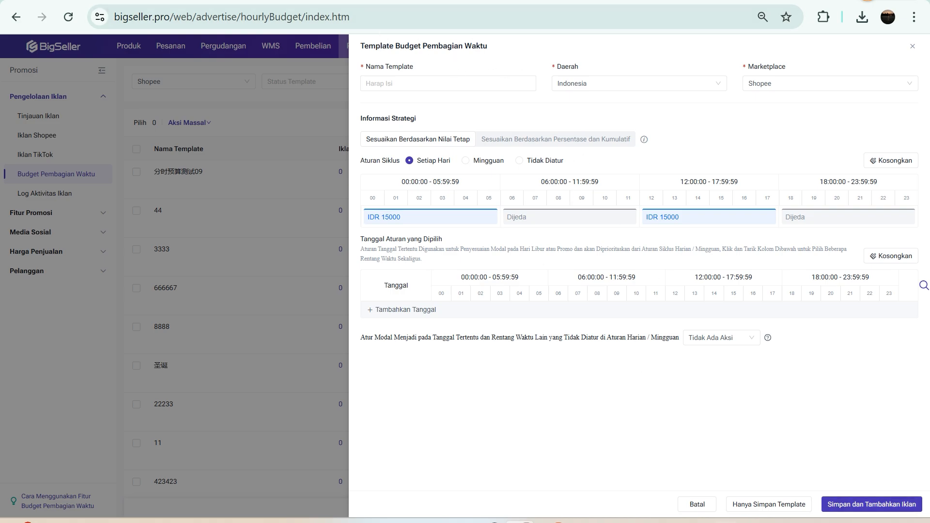
Step: Try to save the template and proceed to adding ads, and enter GDGFGFDGFD as the template name
click(877, 507)
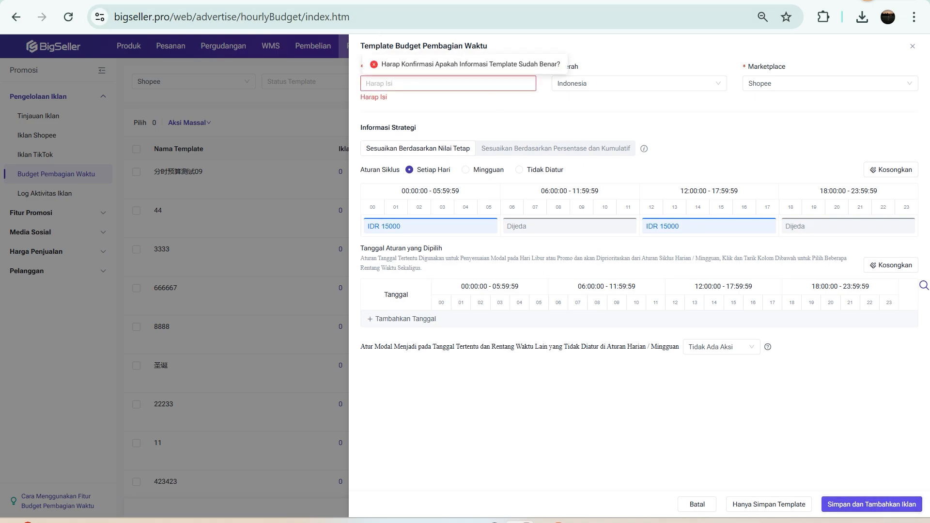
text(GDGFGFDGFD)
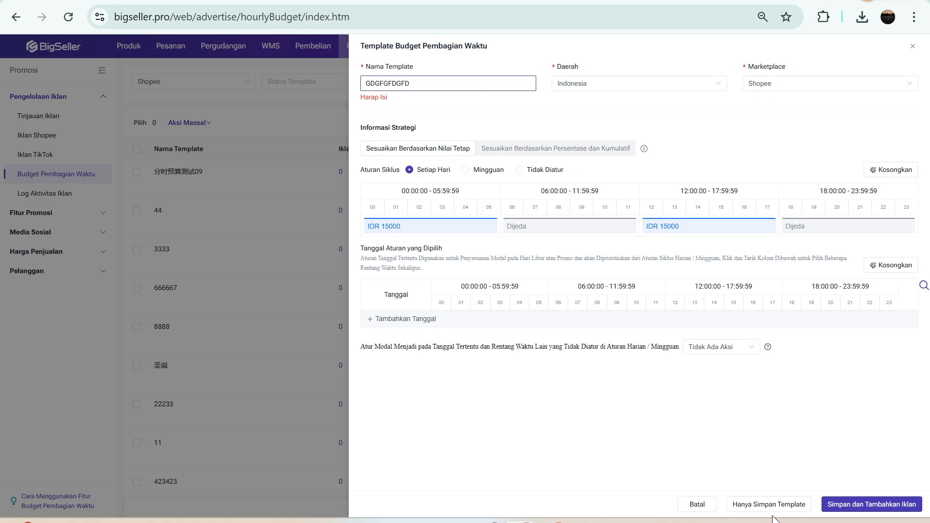
Step: Close the budget template form without saving and open the Hubungi Kami contact options
click(912, 49)
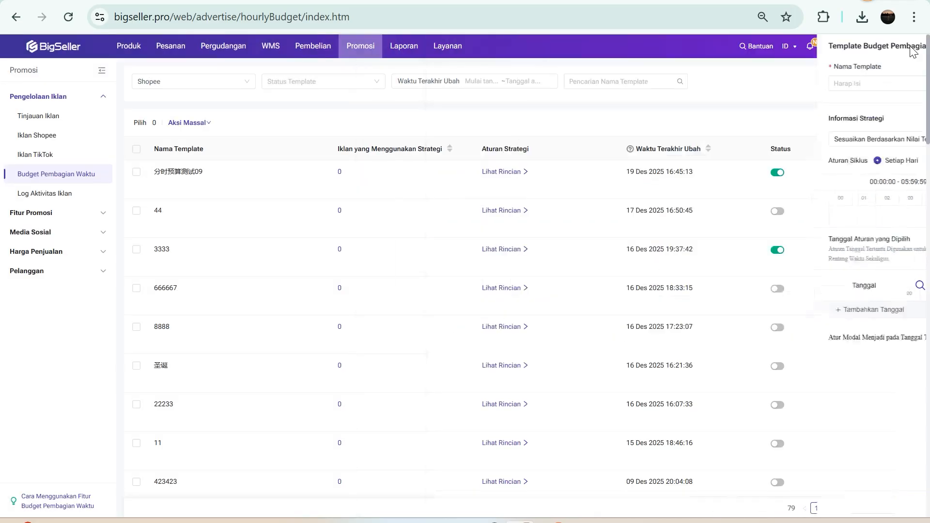
click(916, 452)
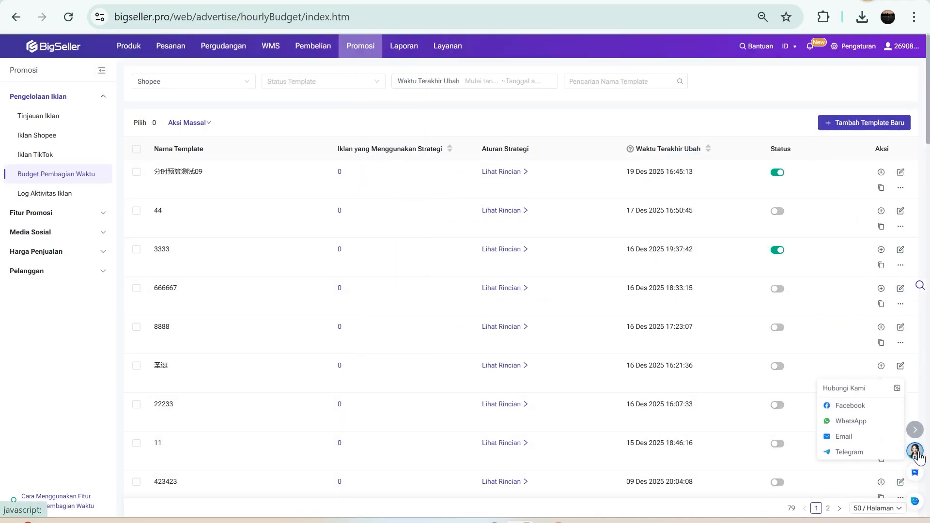